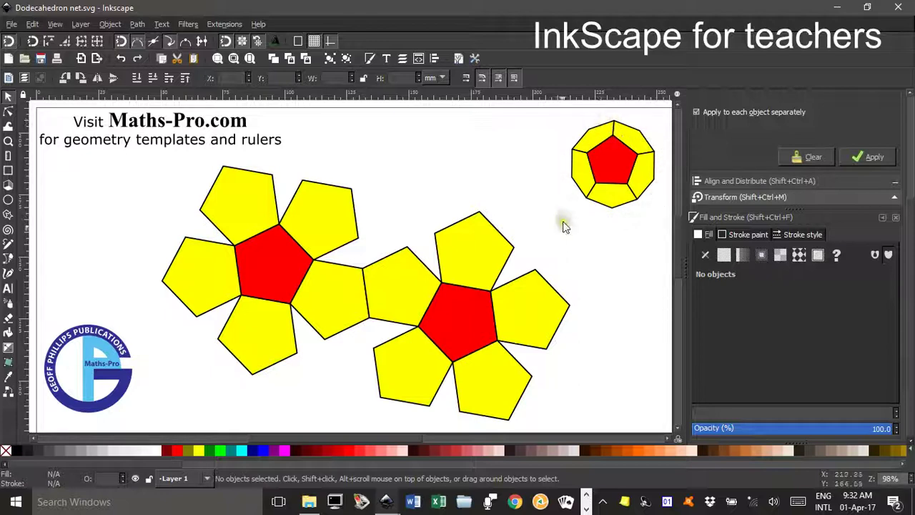
# Switch from the finished dodecahedron net to the blank 'New document 6' window.
pyautogui.click(386, 501)
pyautogui.click(842, 465)
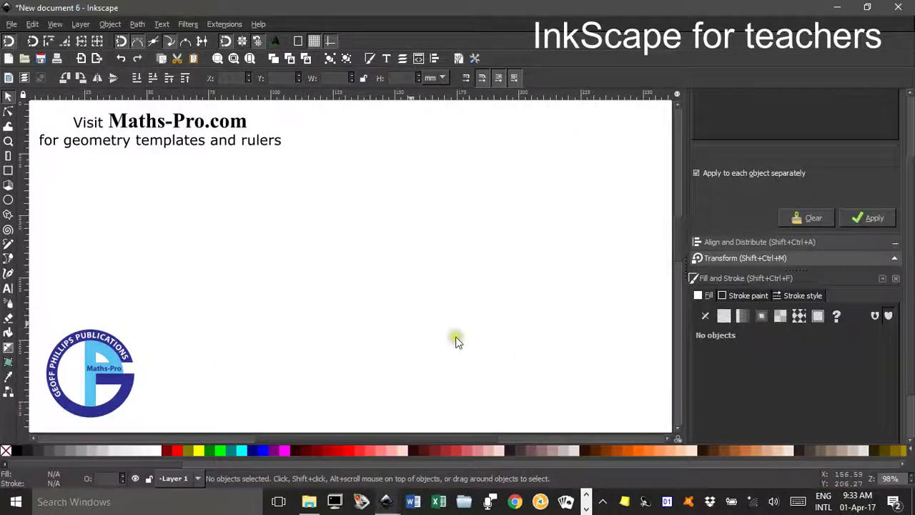
# Draw a red 5-corner regular polygon near the page centre with the Star/Polygon tool.
pyautogui.click(8, 216)
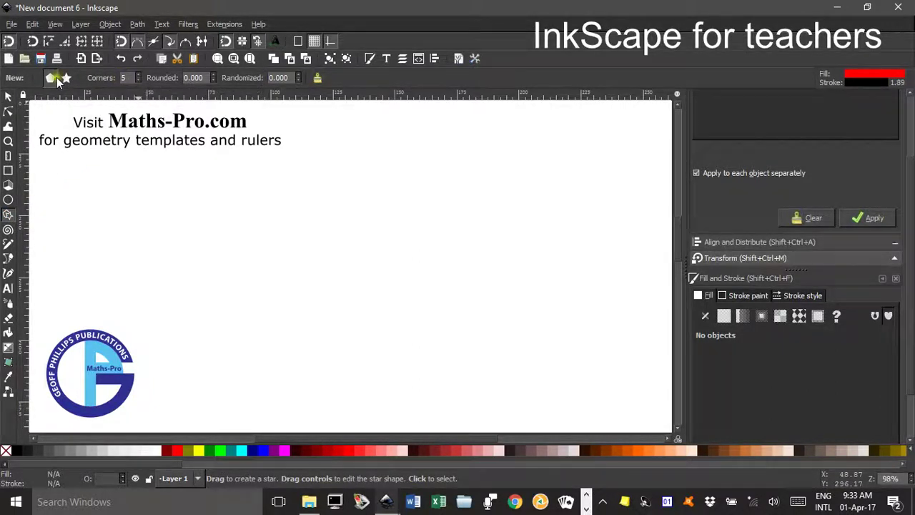
pyautogui.click(50, 80)
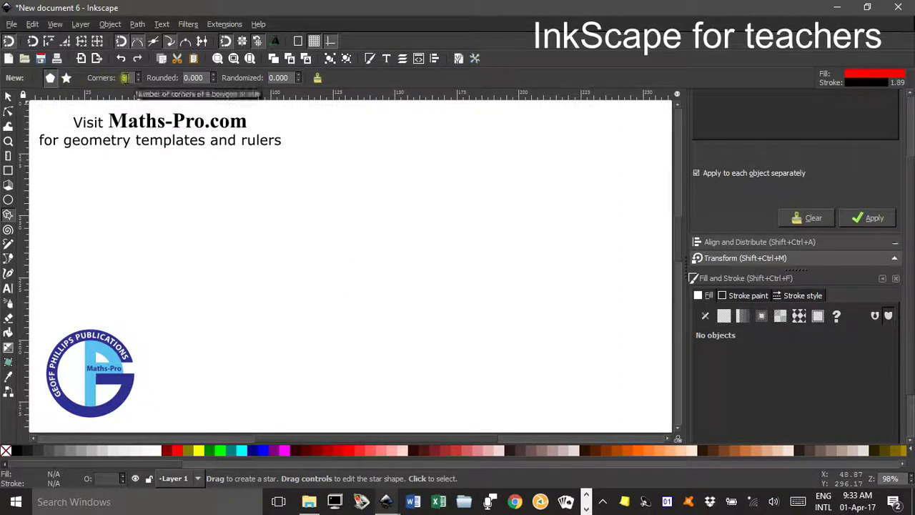
pyautogui.click(195, 78)
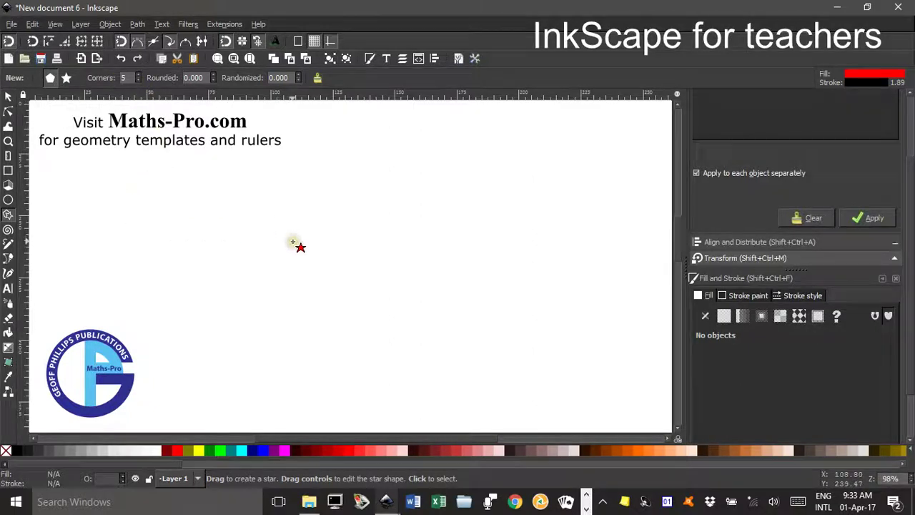
pyautogui.moveTo(278, 244)
pyautogui.mouseDown()
pyautogui.moveTo(298, 255)
pyautogui.moveTo(321, 292)
pyautogui.moveTo(319, 280)
pyautogui.moveTo(313, 293)
pyautogui.moveTo(325, 267)
pyautogui.moveTo(316, 291)
pyautogui.moveTo(320, 285)
pyautogui.mouseUp()
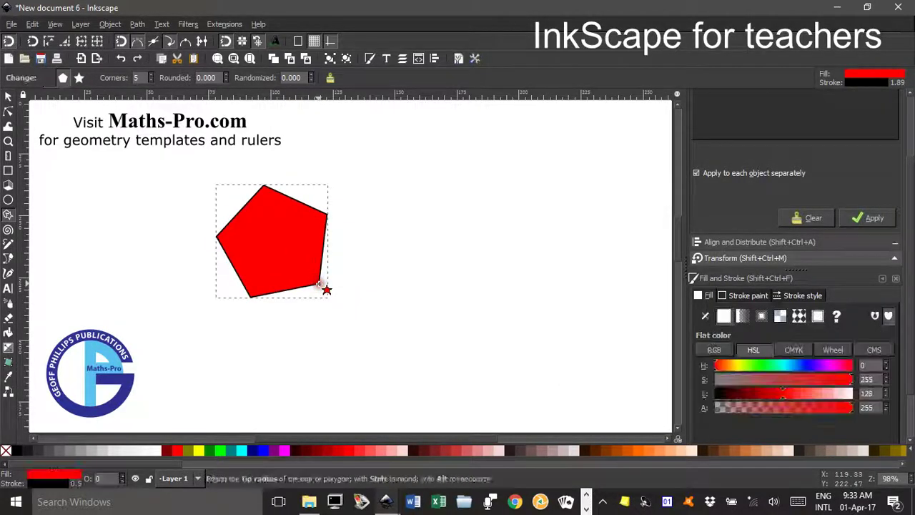
# Set the pentagon's fill to none, keeping the black outline, and move the copy right.
pyautogui.click(7, 96)
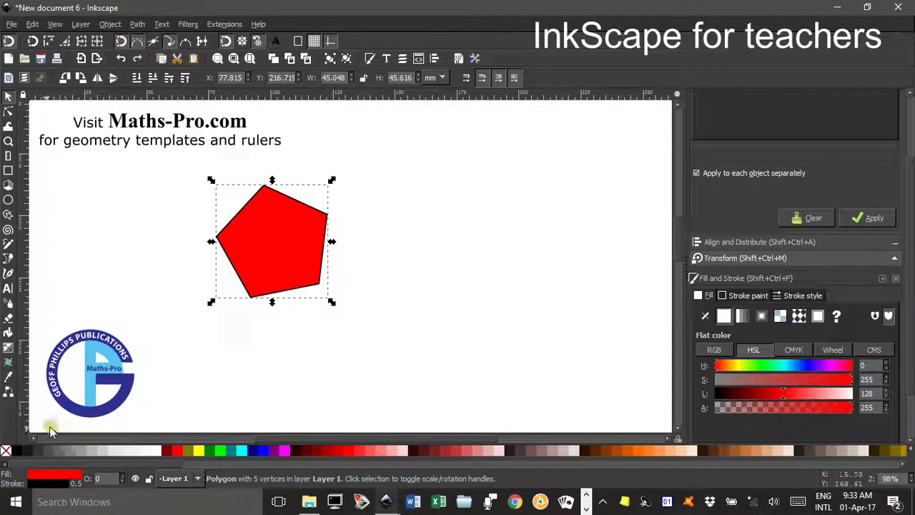
pyautogui.click(6, 452)
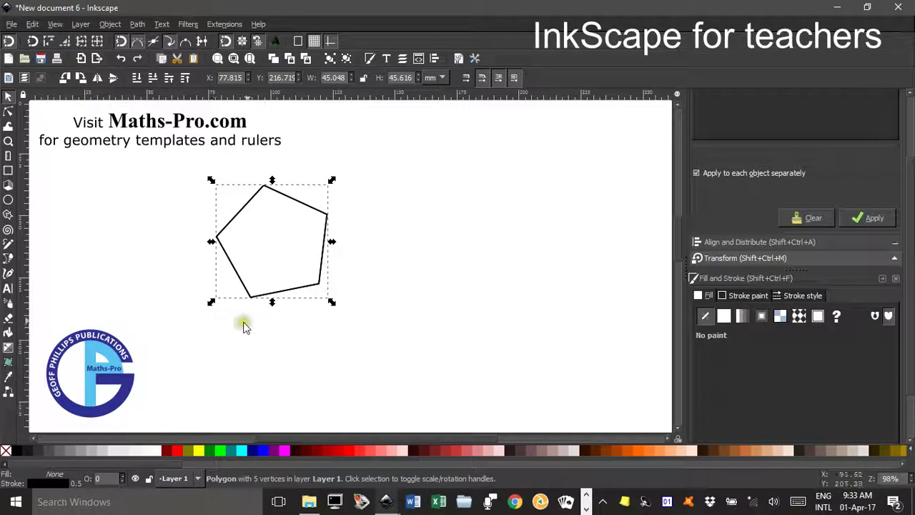
pyautogui.moveTo(327, 235); pyautogui.dragTo(442, 220)
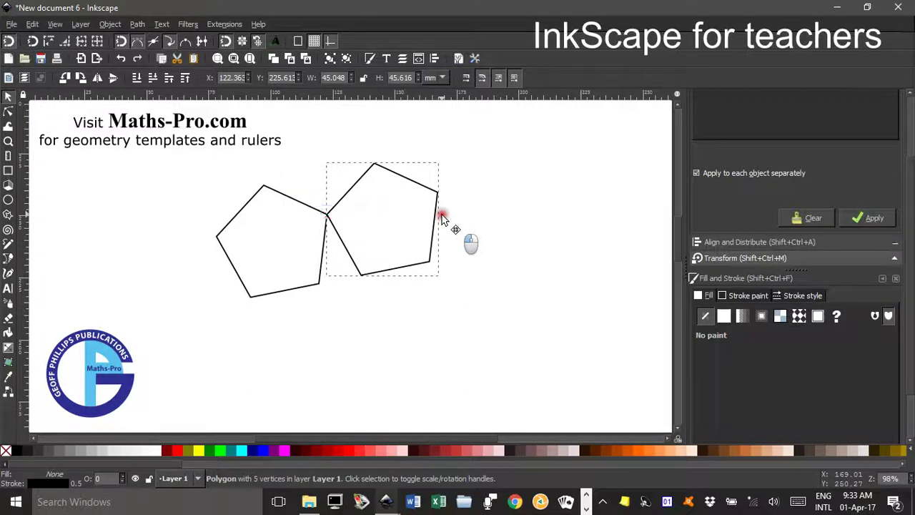
# Snap the pentagon copy onto the first pentagon's corner and show its rotation handles.
pyautogui.moveTo(442, 219); pyautogui.dragTo(443, 219)
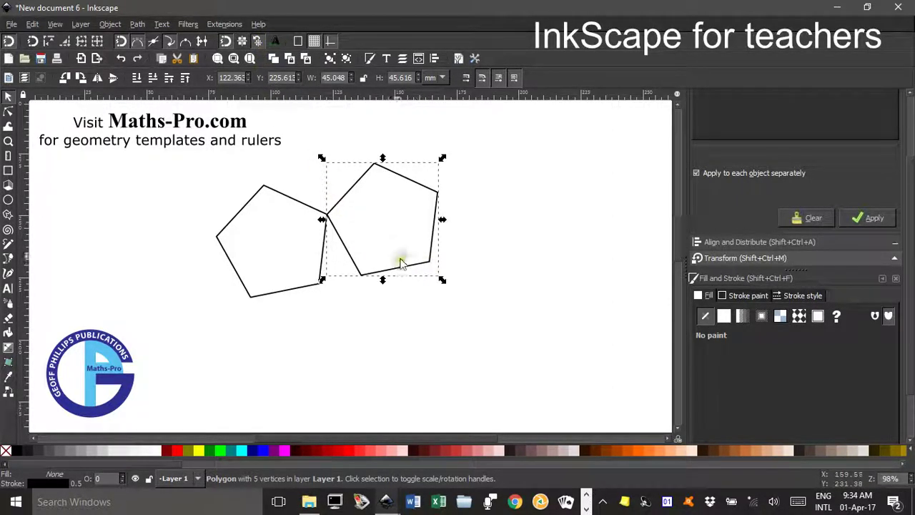
pyautogui.click(394, 176)
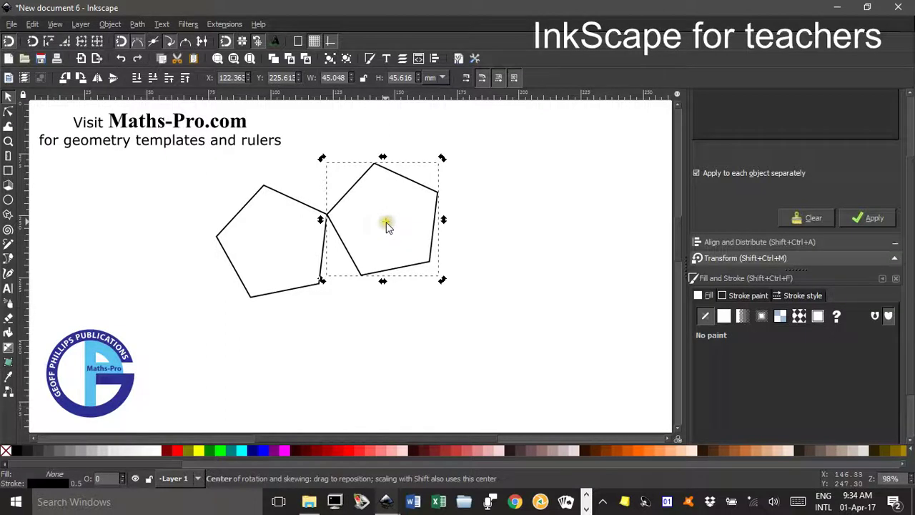
# Pivot the second pentagon about the shared corner so the two pentagons share an edge.
pyautogui.moveTo(386, 223); pyautogui.dragTo(325, 213)
pyautogui.click(323, 209)
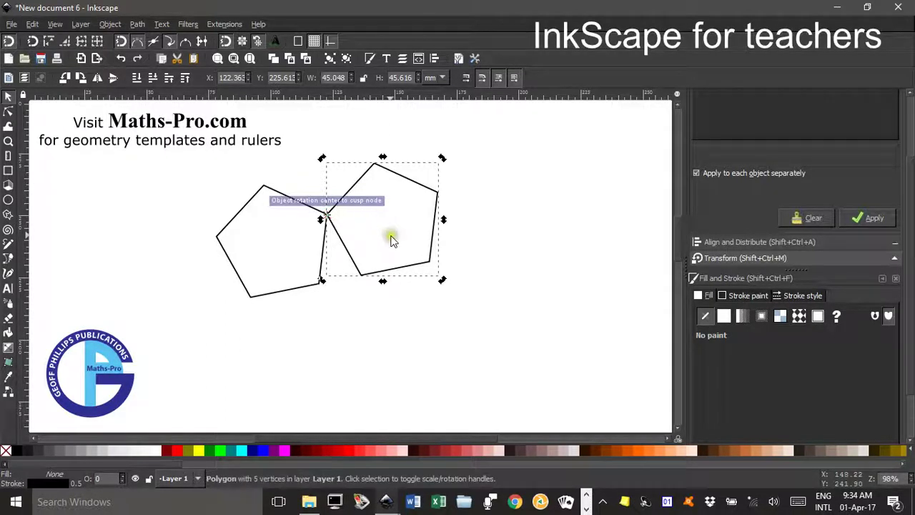
pyautogui.click(434, 183)
pyautogui.moveTo(441, 159); pyautogui.dragTo(407, 217)
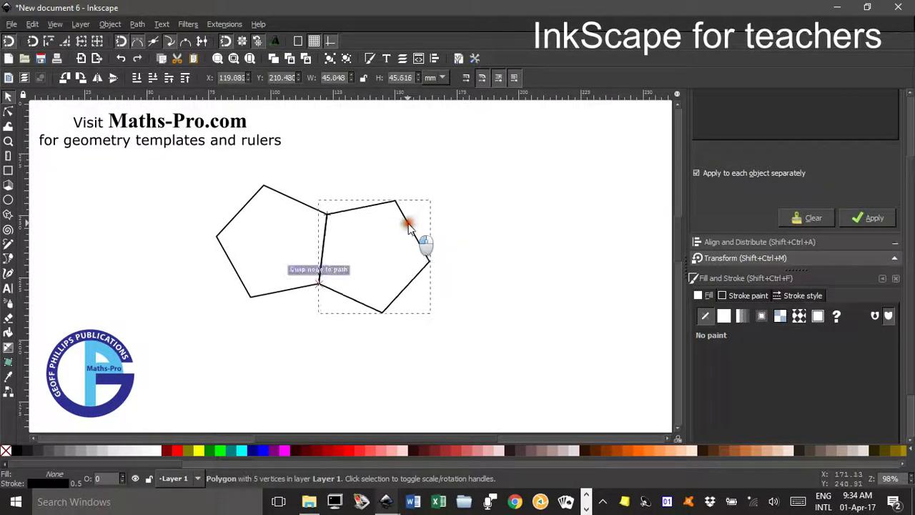
pyautogui.click(408, 225)
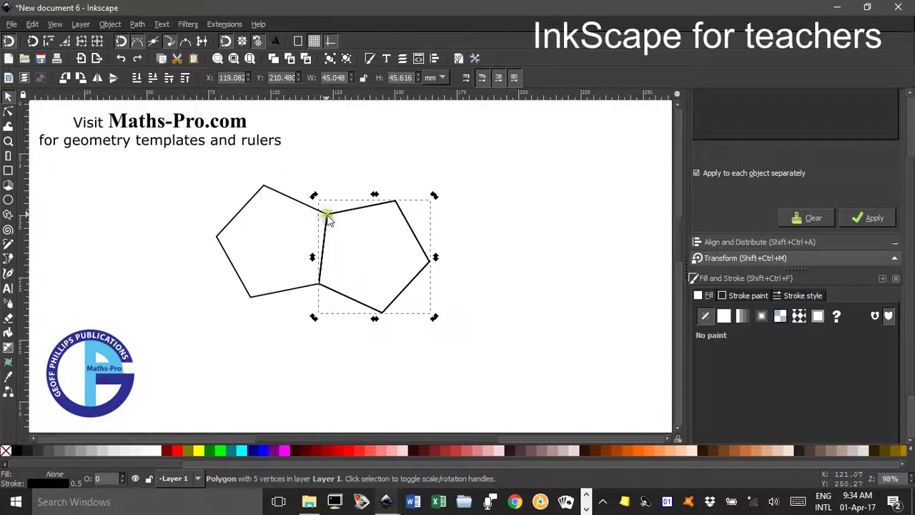
# Undo an unwanted rotation of the right pentagon and bring up Transform rotation at 72°.
pyautogui.moveTo(327, 220); pyautogui.dragTo(276, 244)
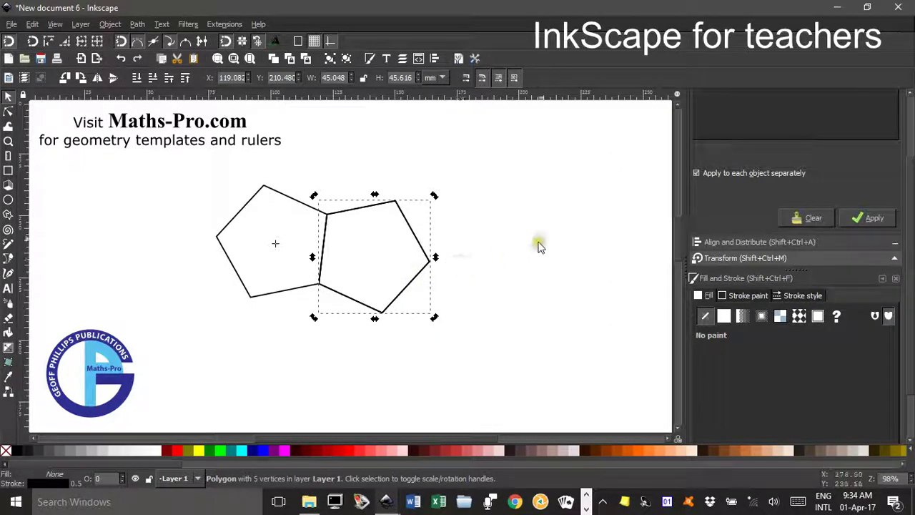
pyautogui.moveTo(434, 317); pyautogui.dragTo(378, 344)
pyautogui.hotkey('ctrl', 'z')
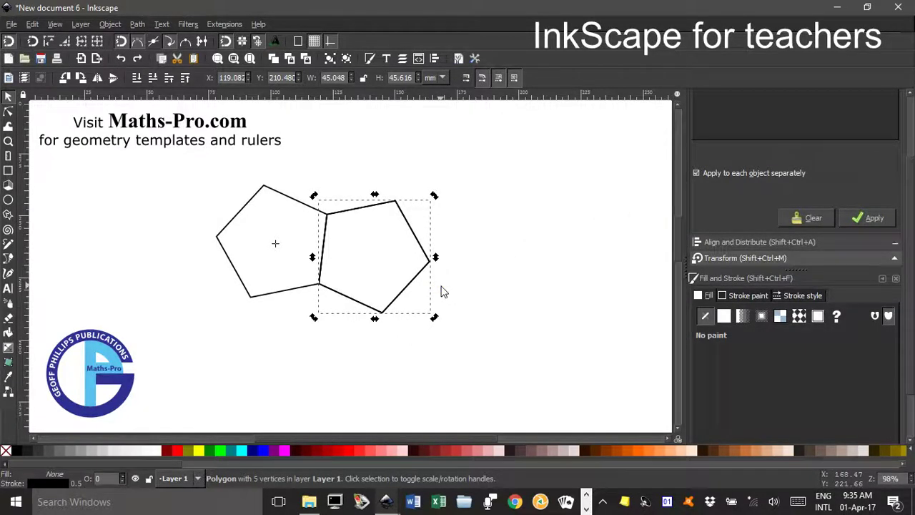
pyautogui.hotkey('shift', 'ctrl', 'm')
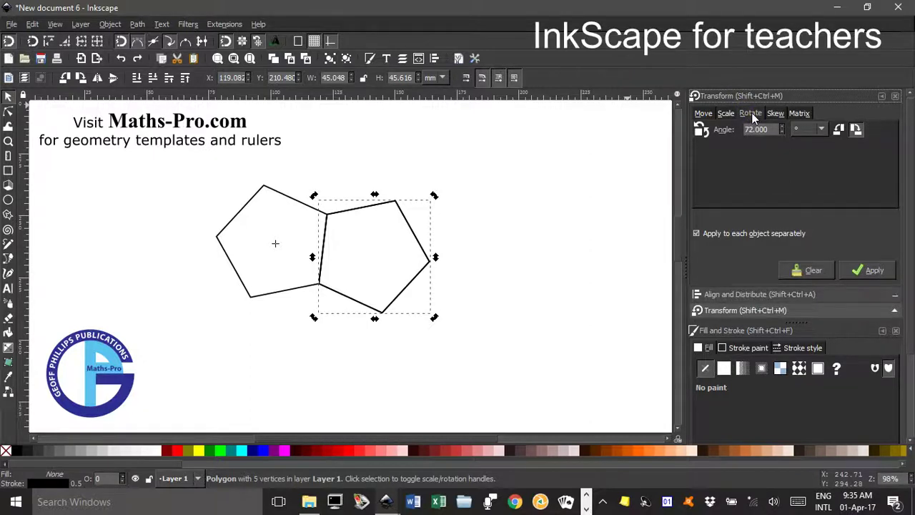
# Set the Transform rotation angle to 72° and rotate the pentagon into place.
pyautogui.click(765, 130)
pyautogui.click(866, 269)
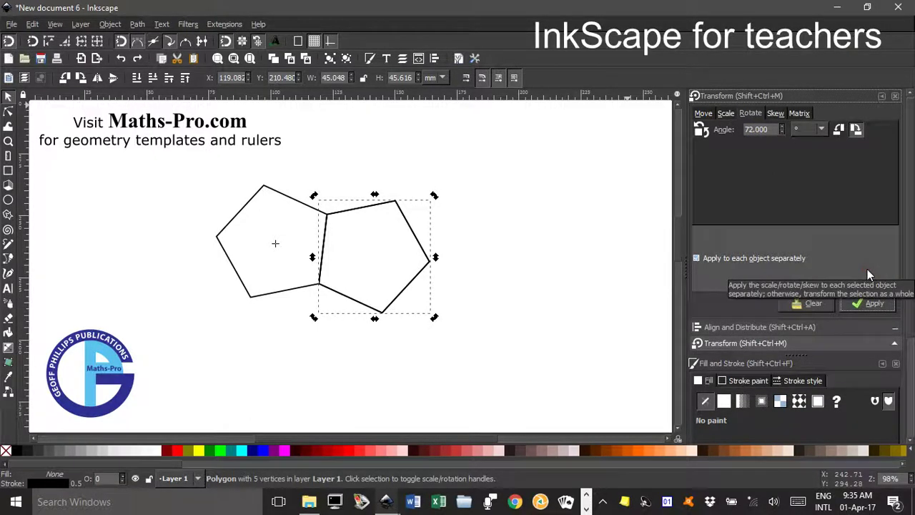
pyautogui.click(859, 304)
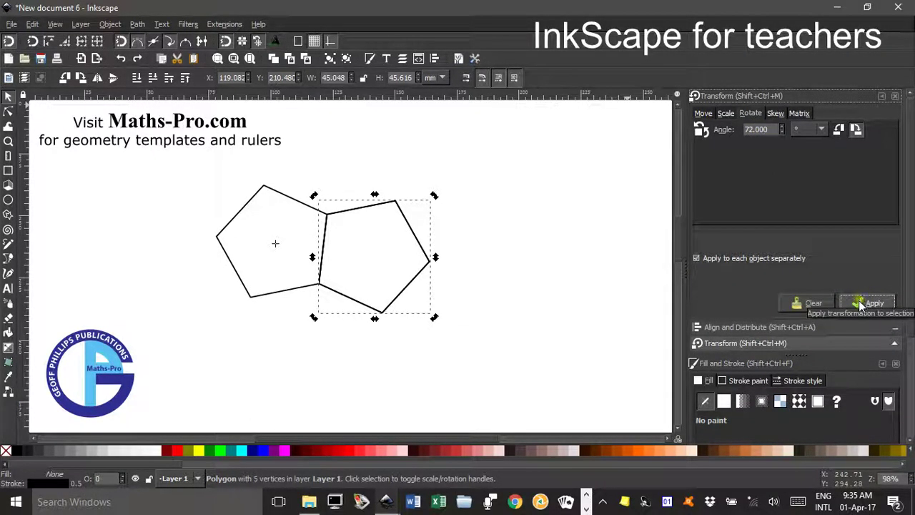
# Duplicate and rotate 72° four times so five pentagons ring the central one.
pyautogui.hotkey('ctrl', 'd')
pyautogui.click(860, 304)
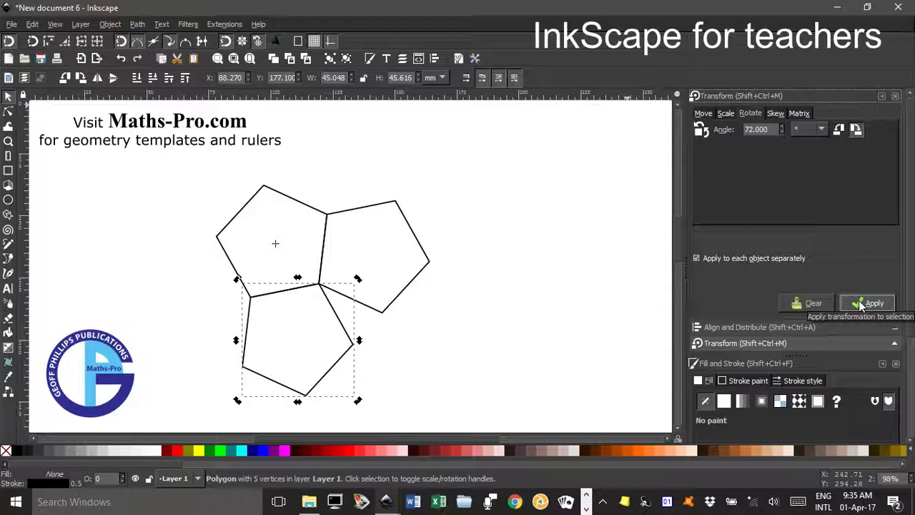
pyautogui.hotkey('ctrl', 'd')
pyautogui.click(862, 303)
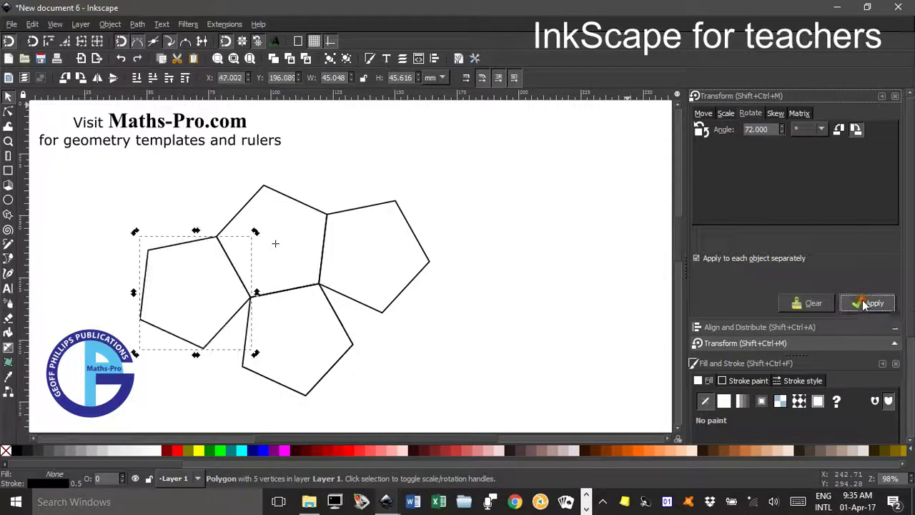
pyautogui.hotkey('ctrl', 'd')
pyautogui.click(864, 304)
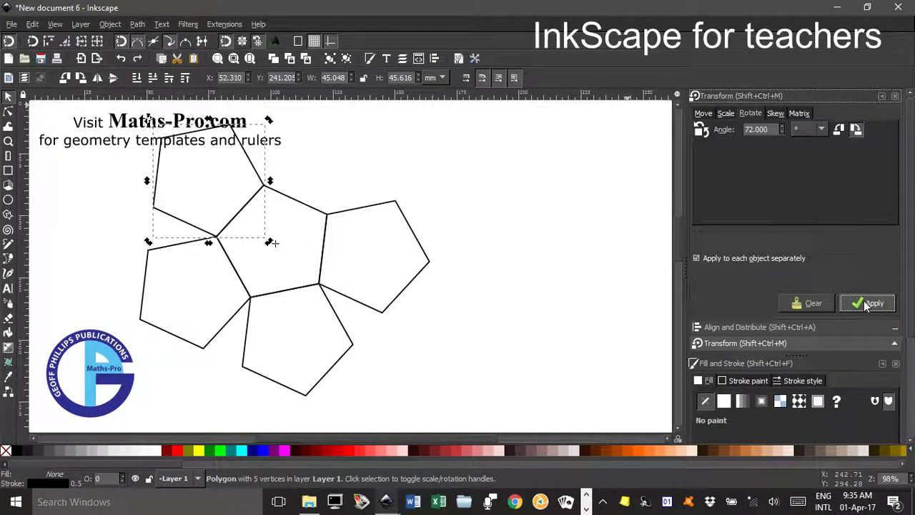
pyautogui.hotkey('ctrl', 'd')
pyautogui.click(864, 305)
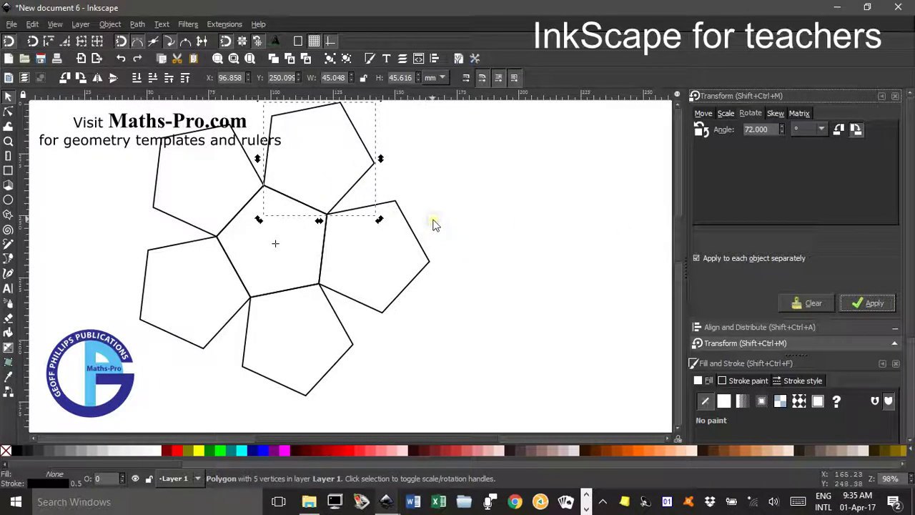
pyautogui.keyDown('ctrl'); pyautogui.scroll(1, 434, 223); pyautogui.keyUp('ctrl')
pyautogui.keyDown('ctrl'); pyautogui.scroll(-2, 434, 223); pyautogui.keyUp('ctrl')
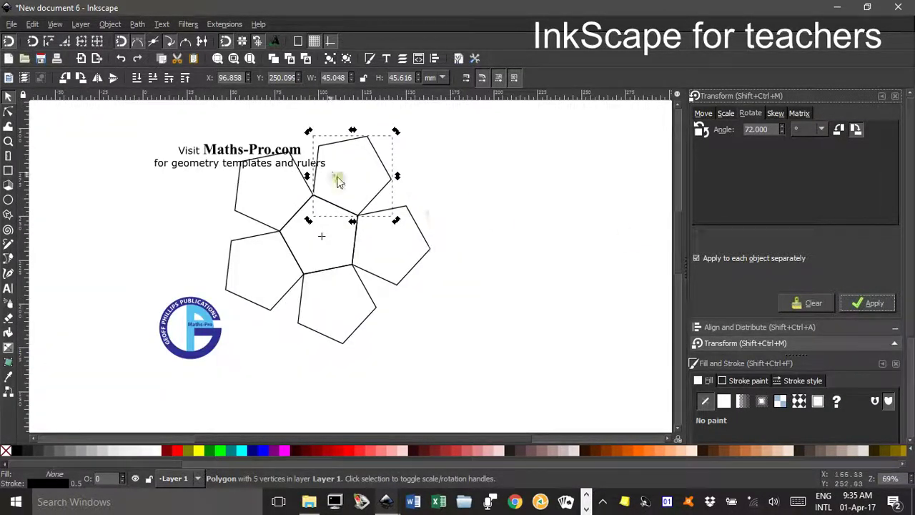
# Select the six pentagons, shift them down-right, then duplicate them and group the copy.
pyautogui.click(231, 176)
pyautogui.moveTo(212, 114); pyautogui.dragTo(468, 357)
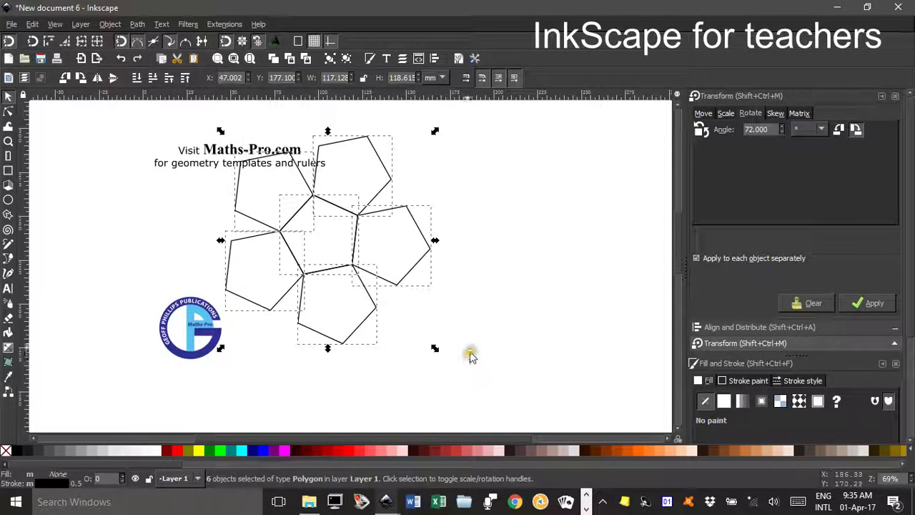
pyautogui.moveTo(356, 232); pyautogui.dragTo(383, 273)
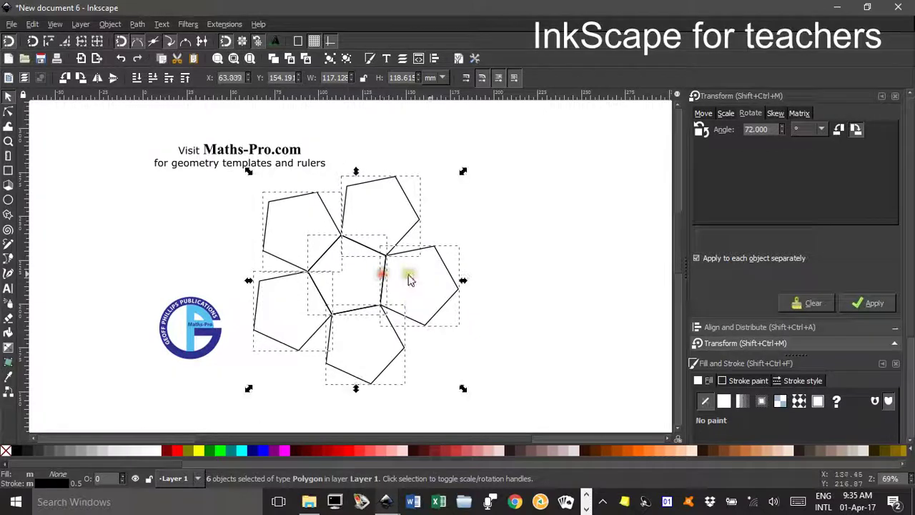
pyautogui.moveTo(491, 279); pyautogui.dragTo(374, 255)
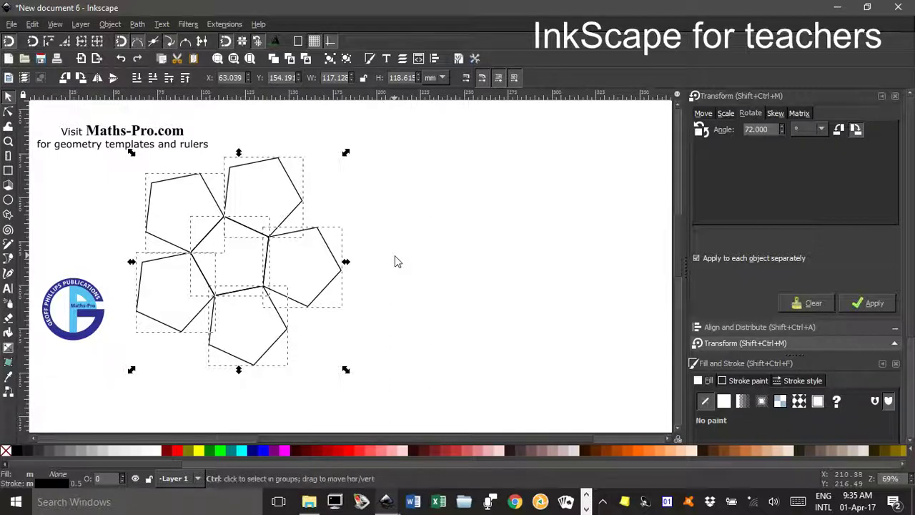
pyautogui.hotkey('ctrl', 'd')
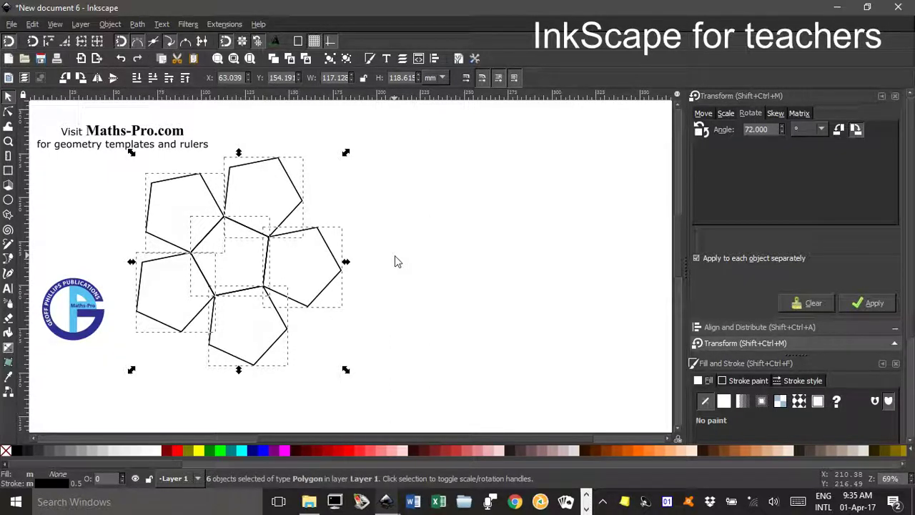
pyautogui.hotkey('ctrl', 'g')
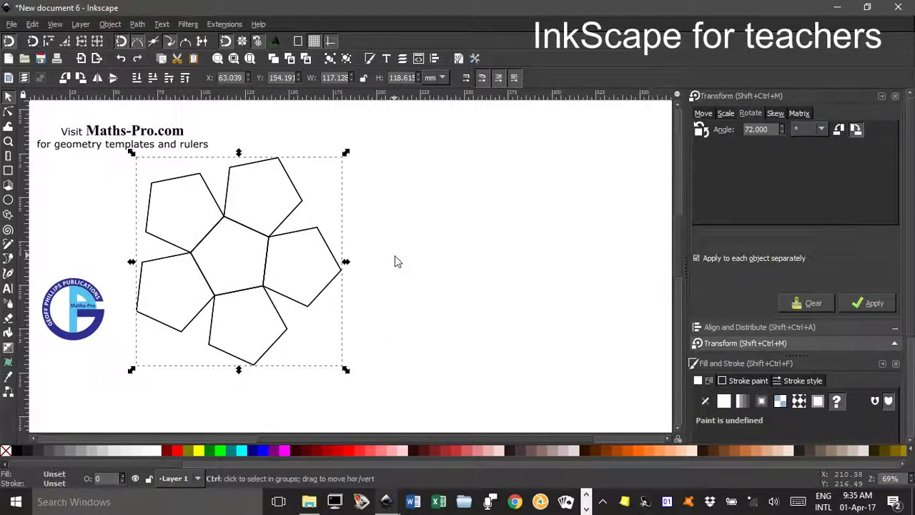
# Move the grouped copy right and rotate it about 29° around a shared corner.
pyautogui.moveTo(300, 239); pyautogui.dragTo(500, 236)
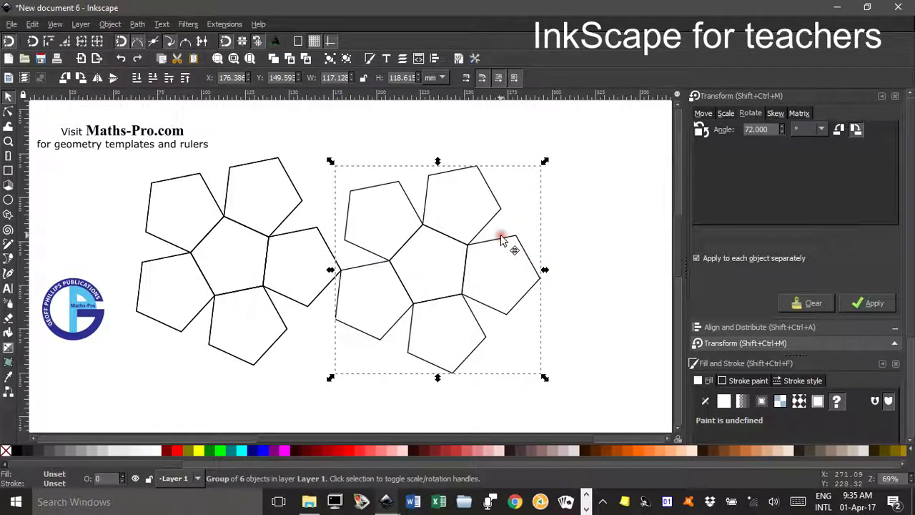
pyautogui.click(428, 186)
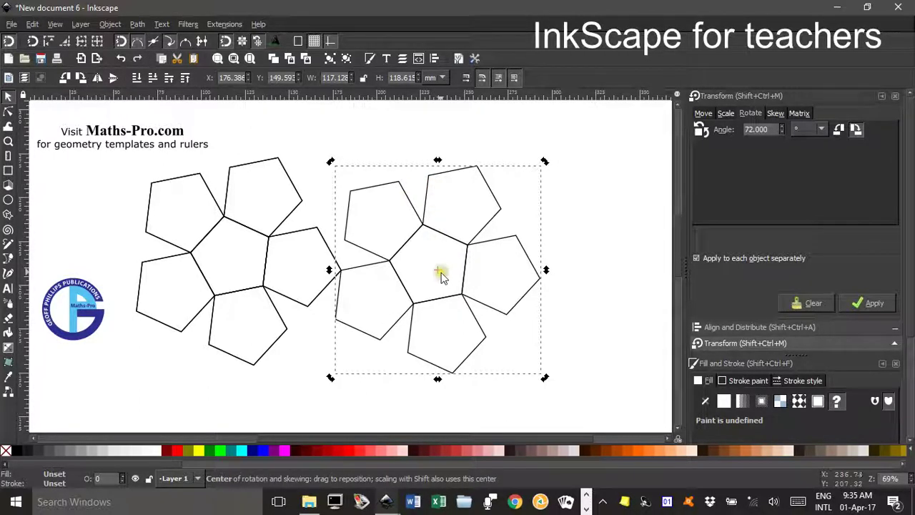
pyautogui.moveTo(439, 275); pyautogui.dragTo(339, 270)
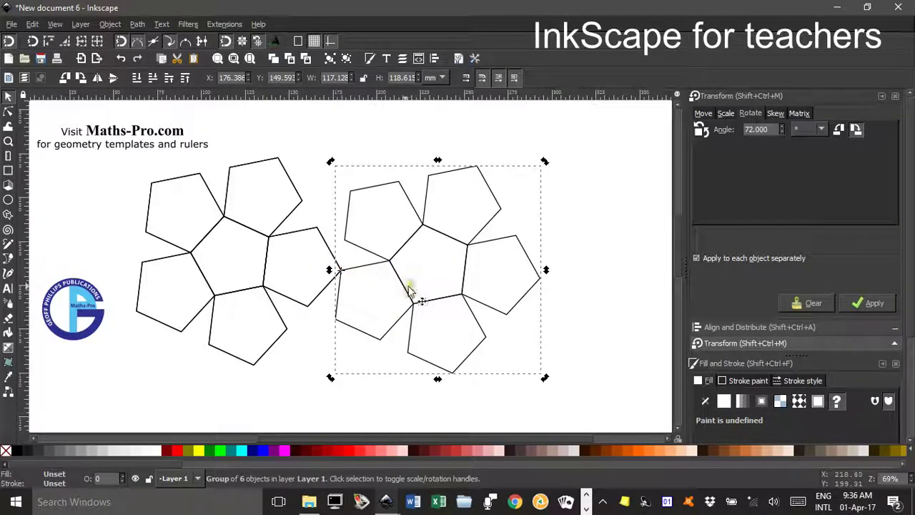
pyautogui.moveTo(545, 377); pyautogui.dragTo(399, 386)
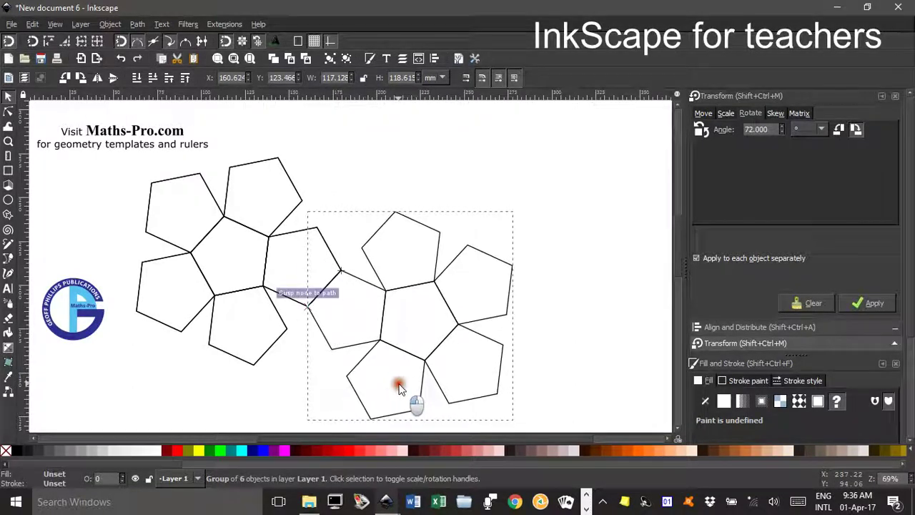
pyautogui.click(439, 370)
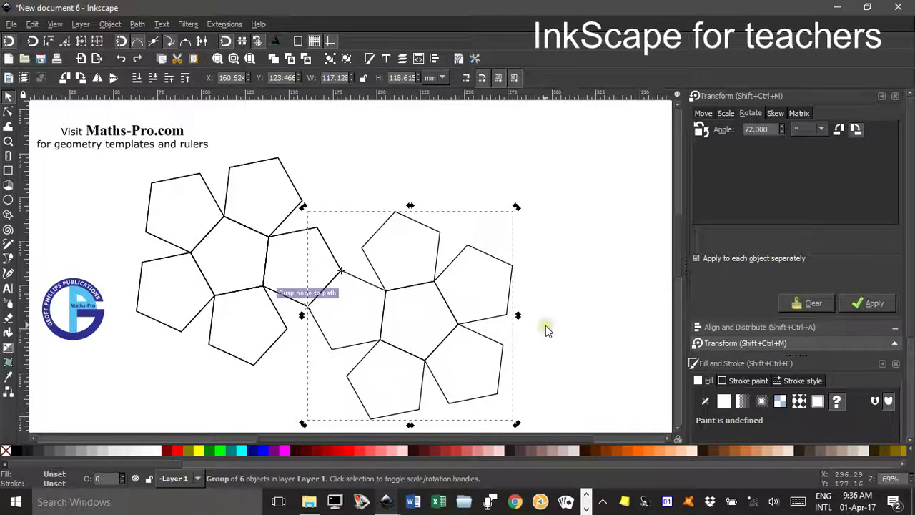
# Pull the overlapping extra six-pentagon copy off the left net and delete it.
pyautogui.keyDown('shift'); pyautogui.click(241, 229); pyautogui.keyUp('shift')
pyautogui.moveTo(241, 229); pyautogui.dragTo(301, 233)
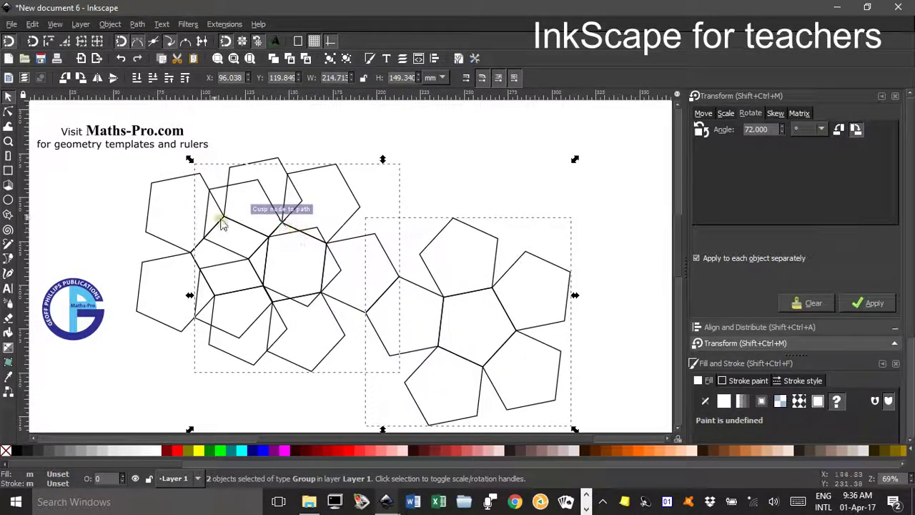
pyautogui.keyDown('ctrl'); pyautogui.click(160, 187); pyautogui.keyUp('ctrl')
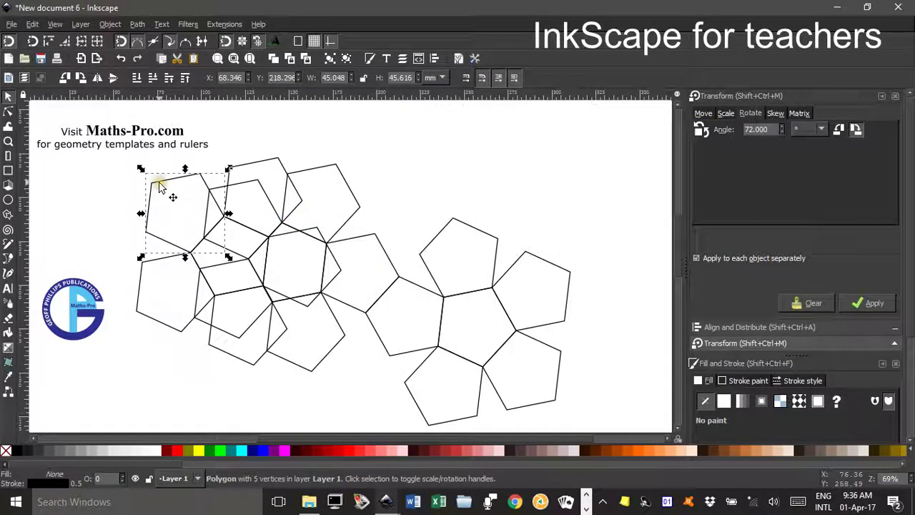
pyautogui.moveTo(357, 205); pyautogui.dragTo(636, 154)
pyautogui.press('Delete')
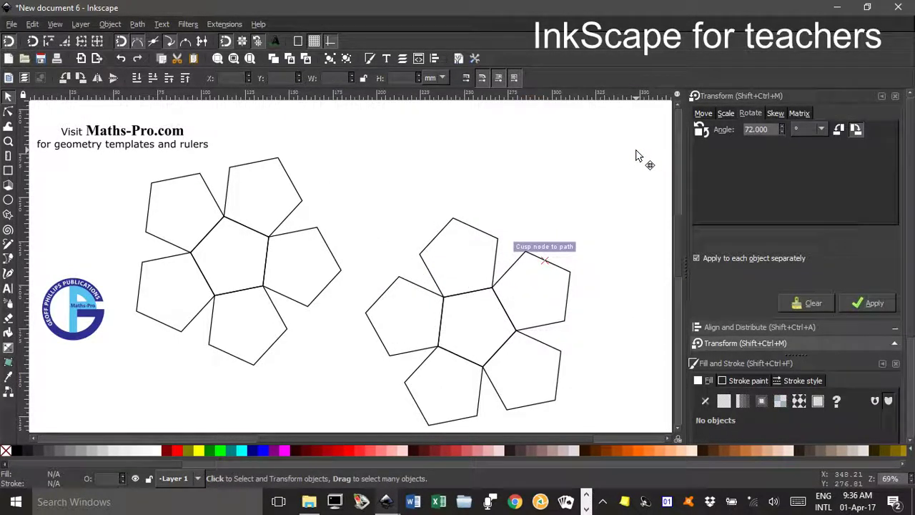
# Group the left half-net's six pentagons and snap the right half-net against it.
pyautogui.click(246, 166)
pyautogui.click(126, 159)
pyautogui.moveTo(124, 157); pyautogui.dragTo(352, 377)
pyautogui.hotkey('ctrl', 'g')
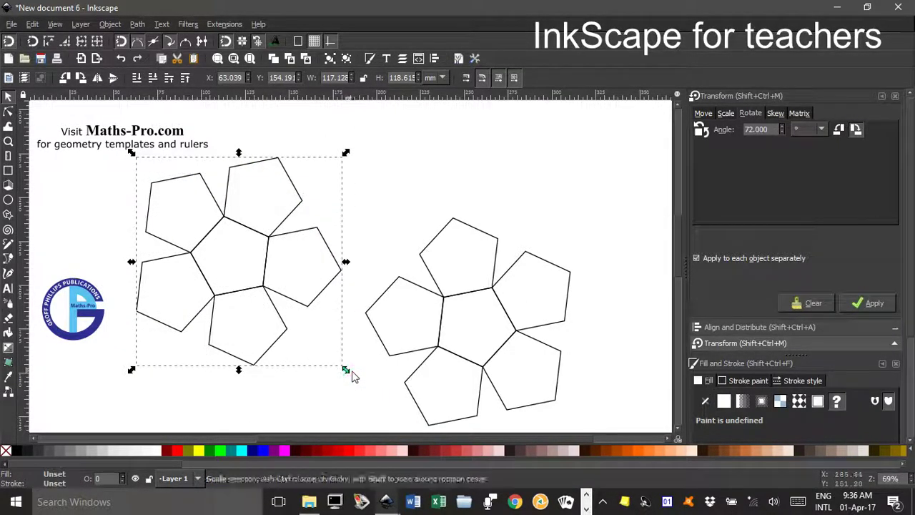
pyautogui.moveTo(418, 287); pyautogui.dragTo(360, 281)
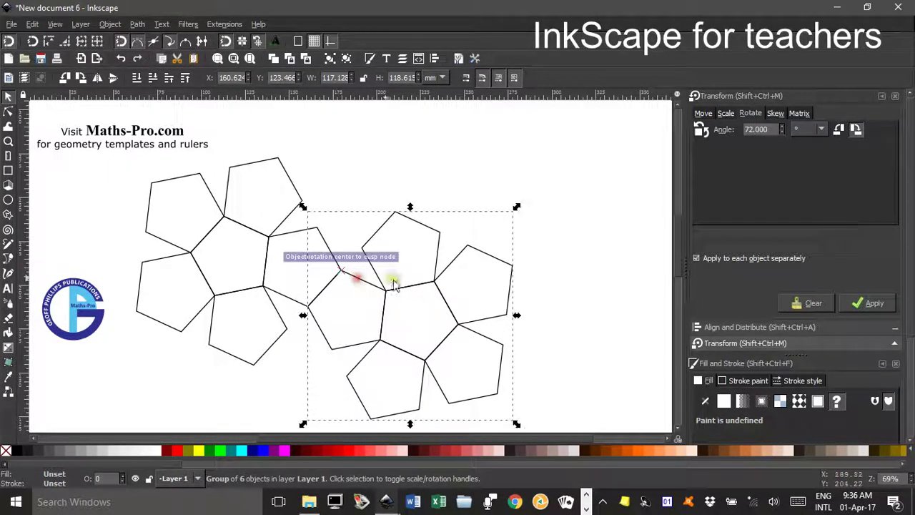
pyautogui.click(546, 301)
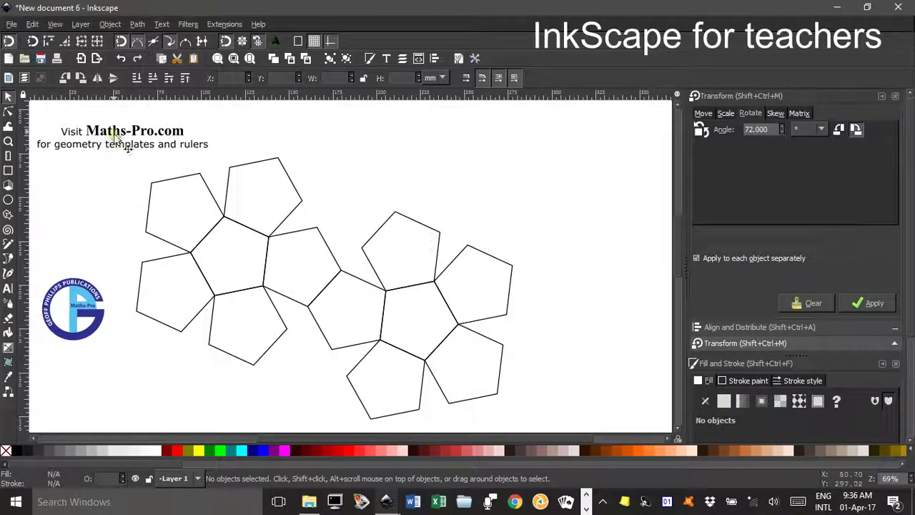
# Select both half-nets, group them into one net, and nudge it into position below the heading.
pyautogui.moveTo(123, 114); pyautogui.dragTo(570, 136)
pyautogui.scroll(10, 554, 191)
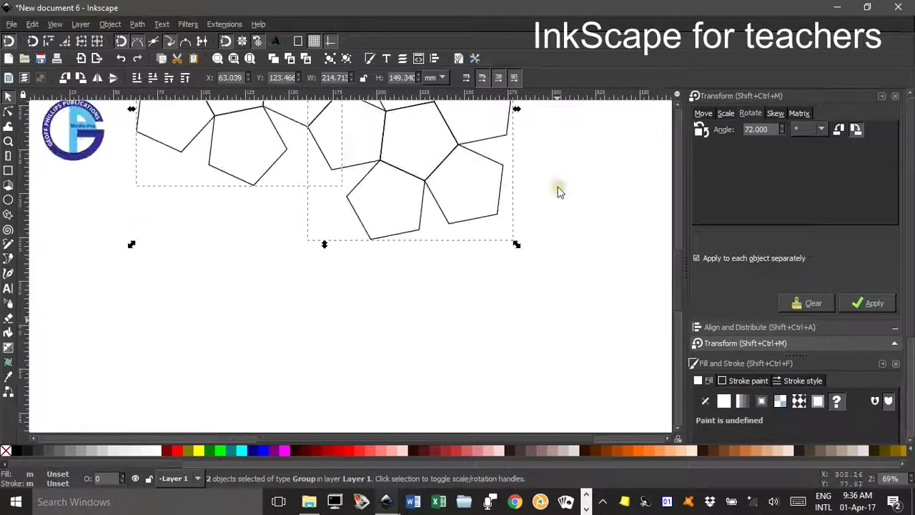
pyautogui.hotkey('ctrl', 'g')
pyautogui.moveTo(383, 259)
pyautogui.mouseDown()
pyautogui.moveTo(409, 233)
pyautogui.moveTo(434, 235)
pyautogui.moveTo(377, 260)
pyautogui.mouseUp()
pyautogui.scroll(-1, 506, 281)
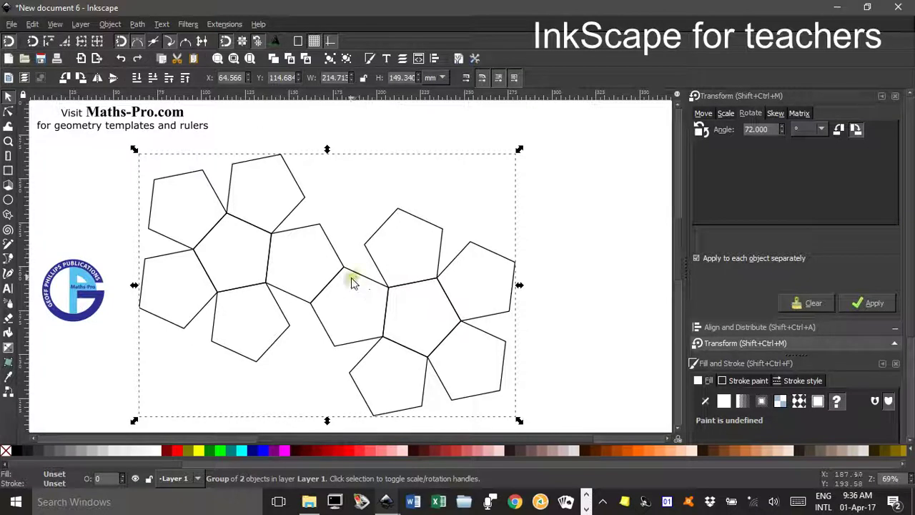
# Fill all pentagons yellow, then make both nets' central pentagons red.
pyautogui.click(198, 451)
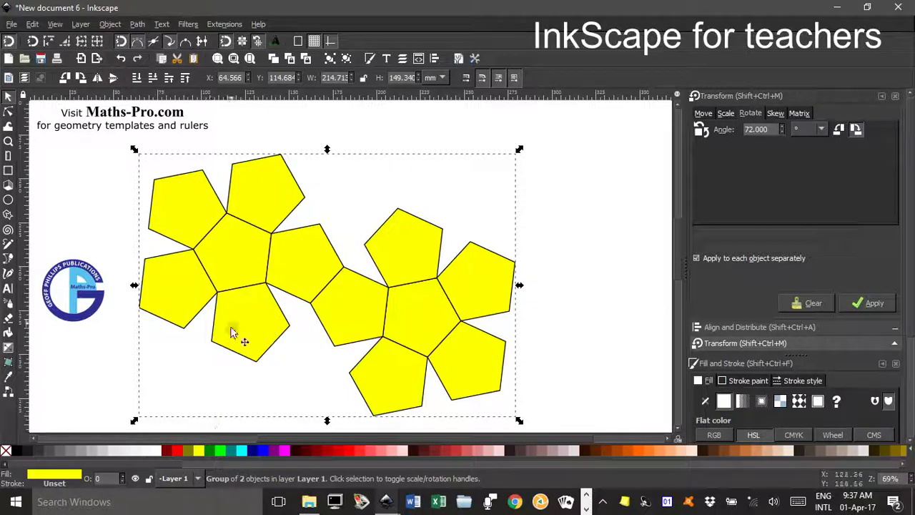
pyautogui.keyDown('ctrl'); pyautogui.click(236, 256); pyautogui.keyUp('ctrl')
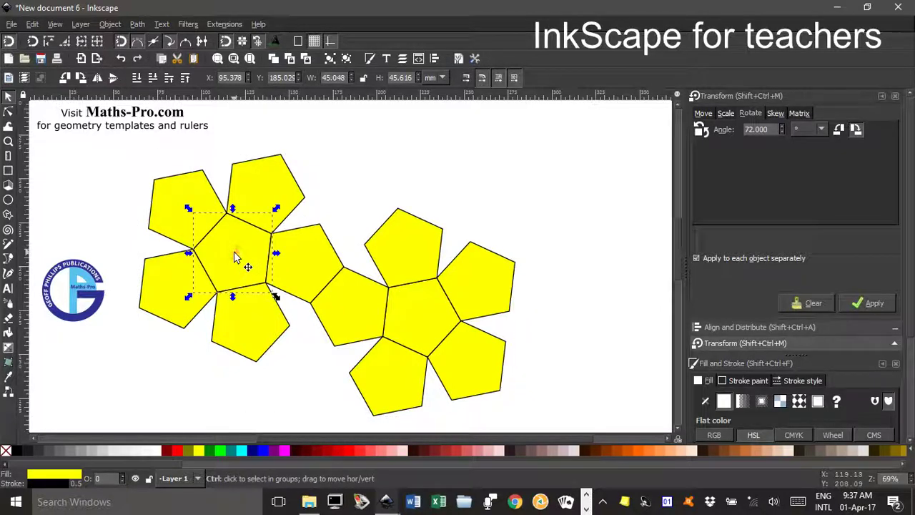
pyautogui.keyDown('ctrl'); pyautogui.keyDown('shift'); pyautogui.click(416, 314); pyautogui.keyUp('shift'); pyautogui.keyUp('ctrl')
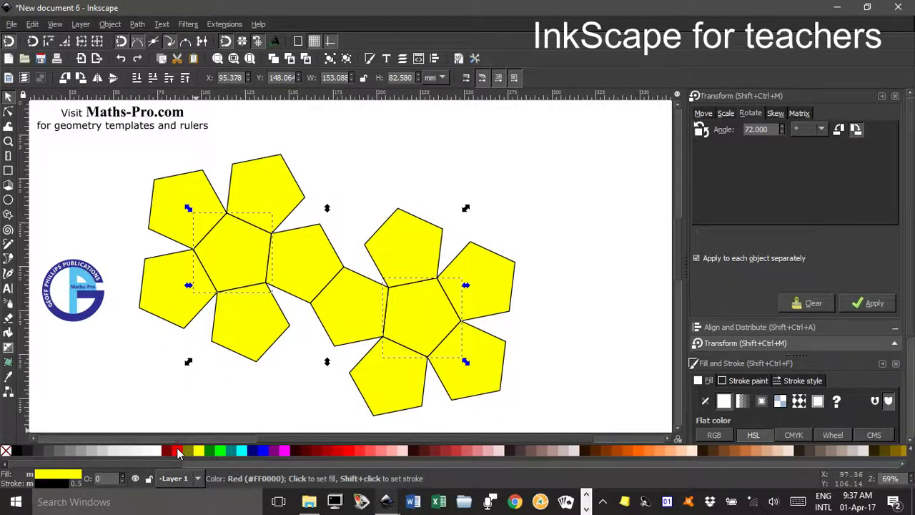
pyautogui.click(177, 451)
pyautogui.click(474, 168)
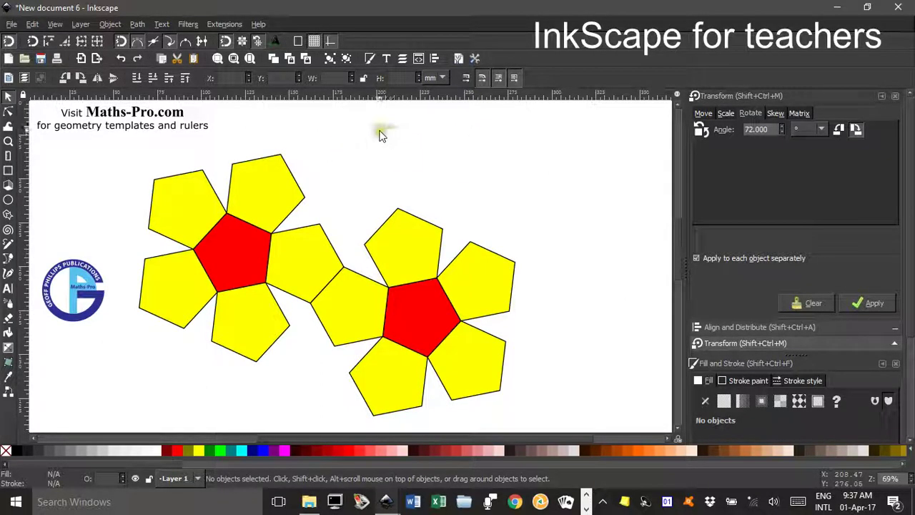
pyautogui.click(217, 25)
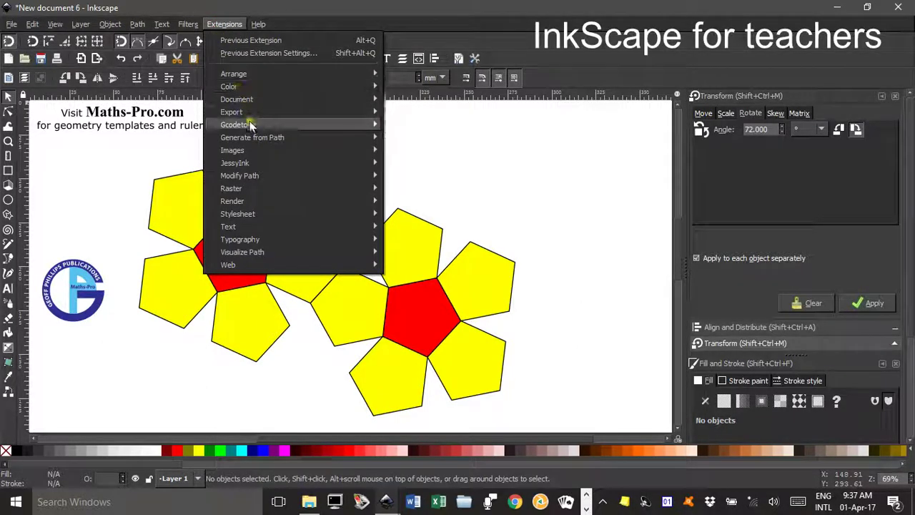
pyautogui.moveTo(285, 200)
pyautogui.click(408, 203)
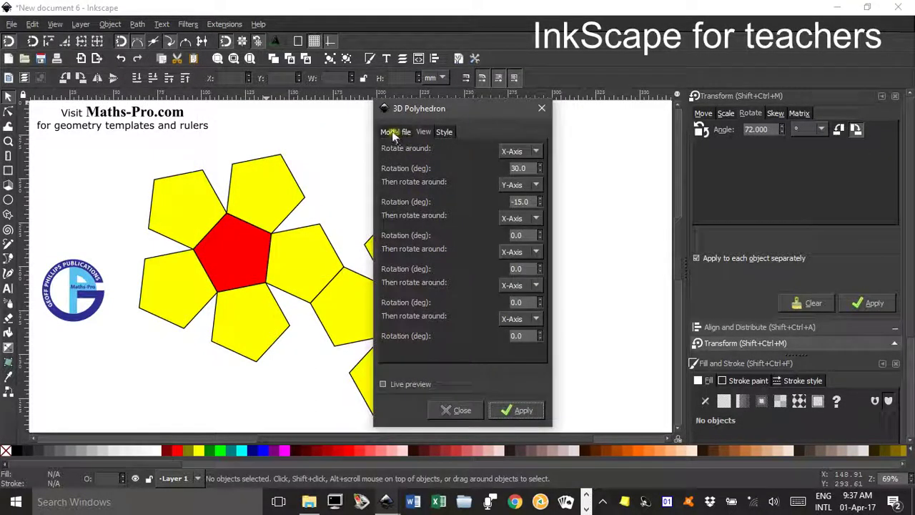
pyautogui.click(392, 134)
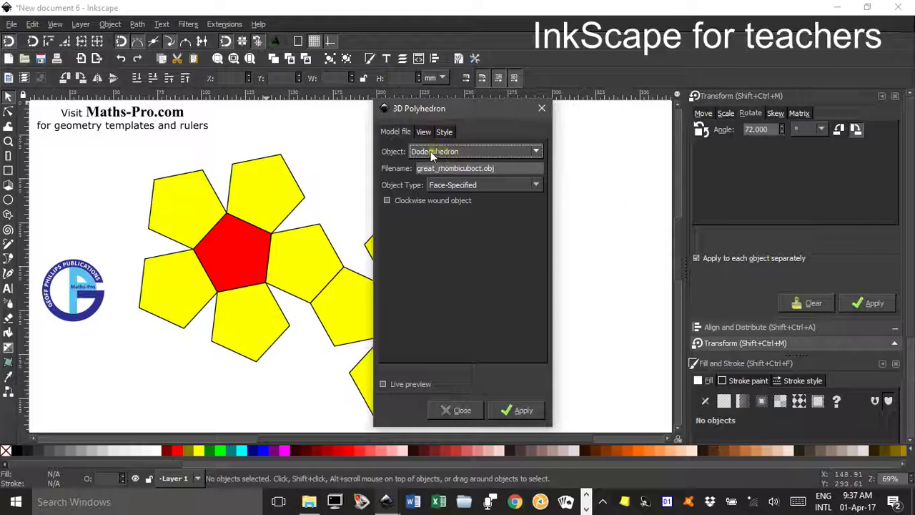
pyautogui.click(423, 132)
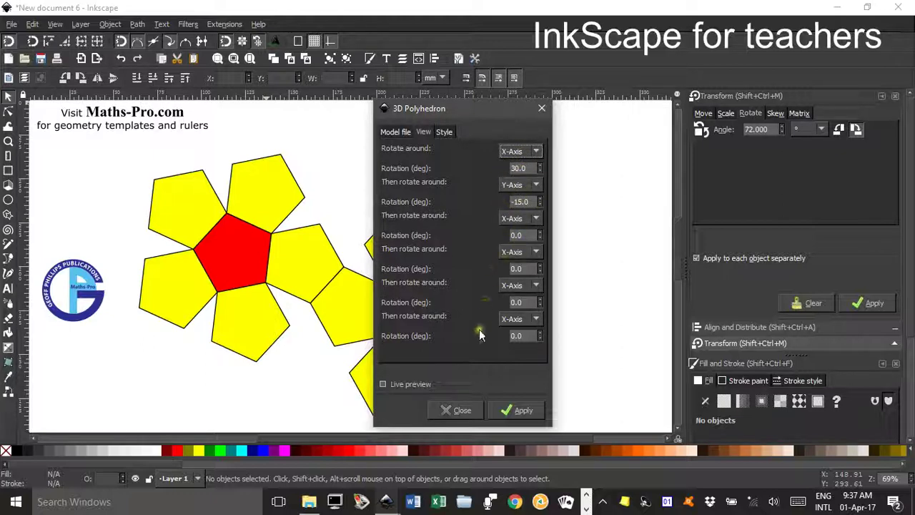
pyautogui.click(384, 384)
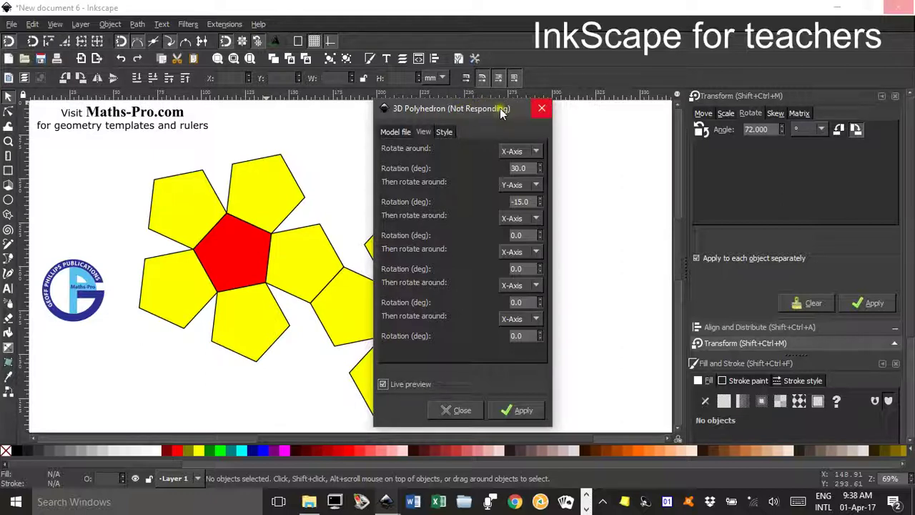
pyautogui.moveTo(462, 108); pyautogui.dragTo(173, 95)
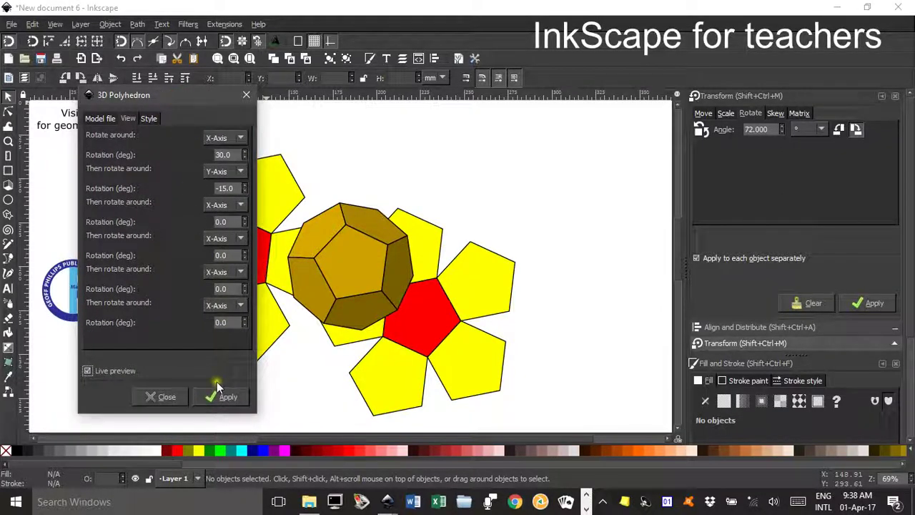
pyautogui.click(167, 397)
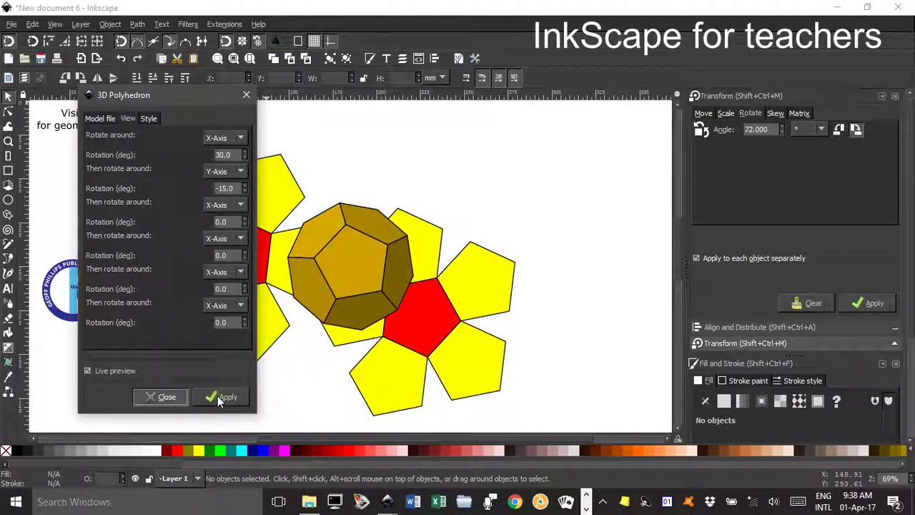
pyautogui.click(160, 397)
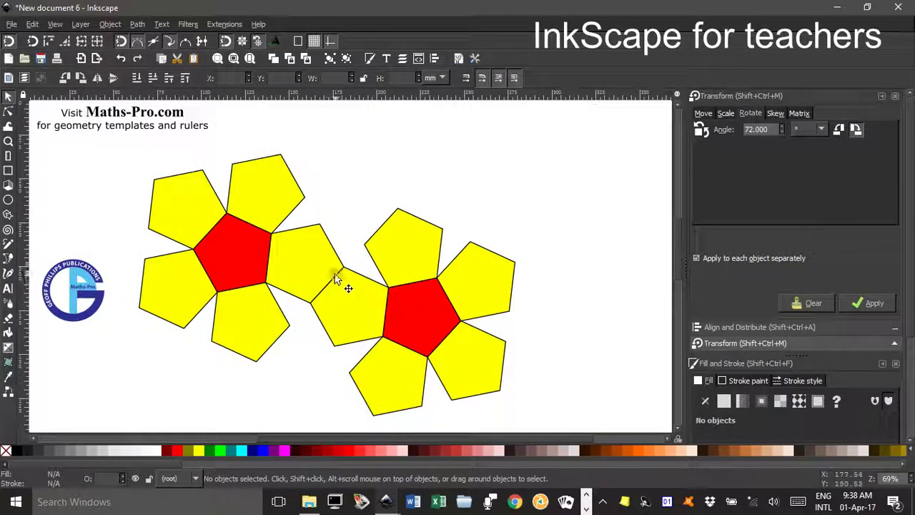
# Render a dodecahedron with the 3D Polyhedron extension and move it to the page's upper right.
pyautogui.click(226, 25)
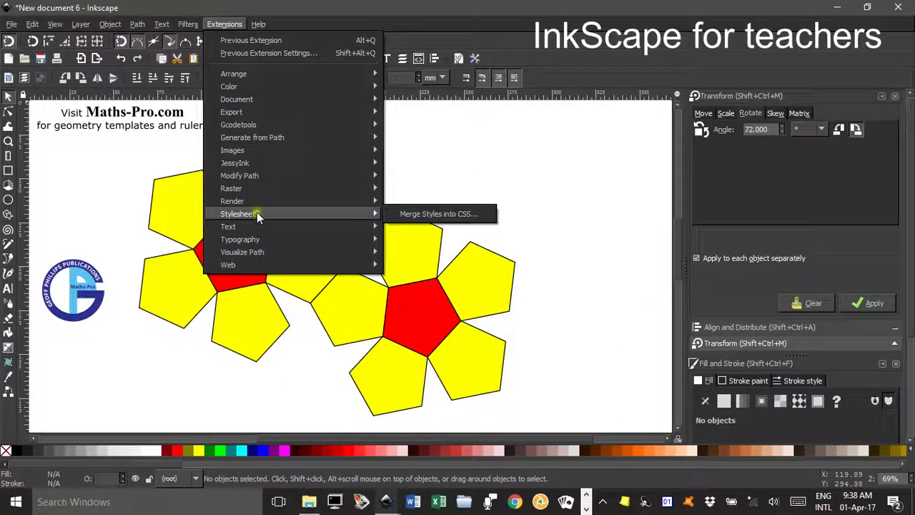
pyautogui.moveTo(257, 201)
pyautogui.click(409, 200)
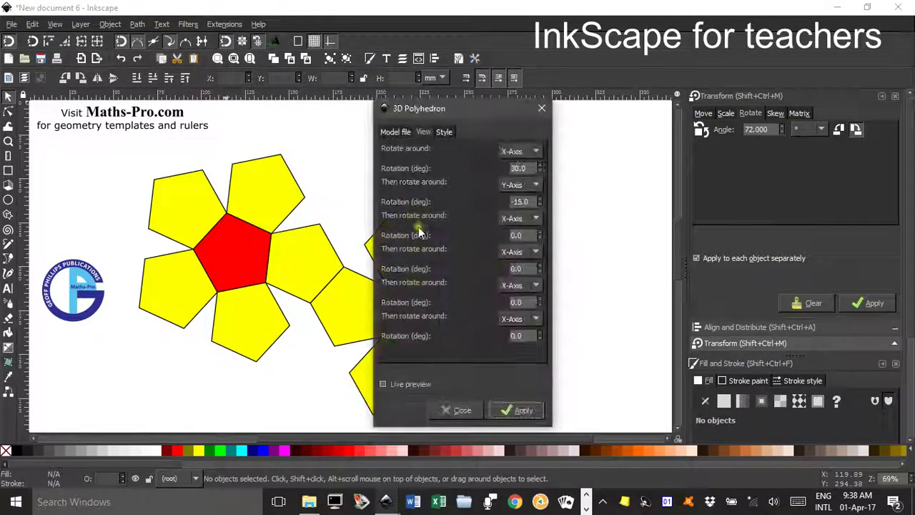
pyautogui.click(520, 413)
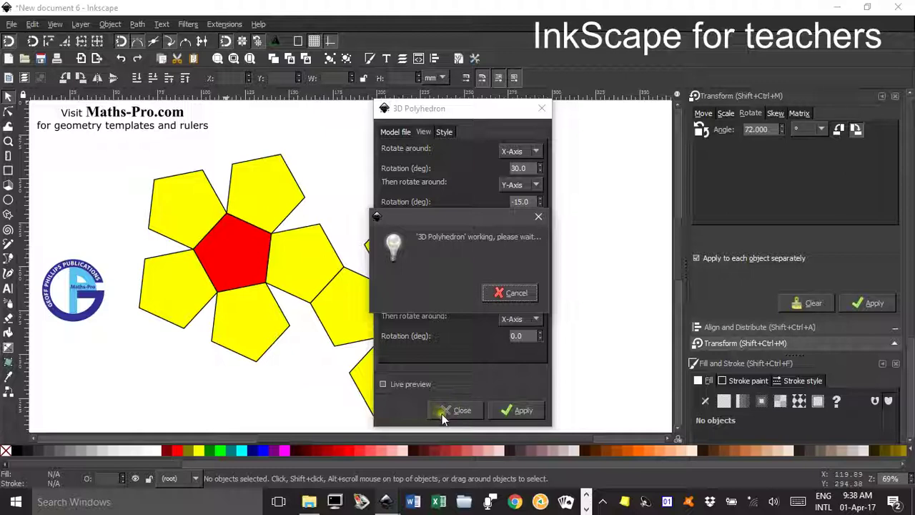
pyautogui.click(453, 412)
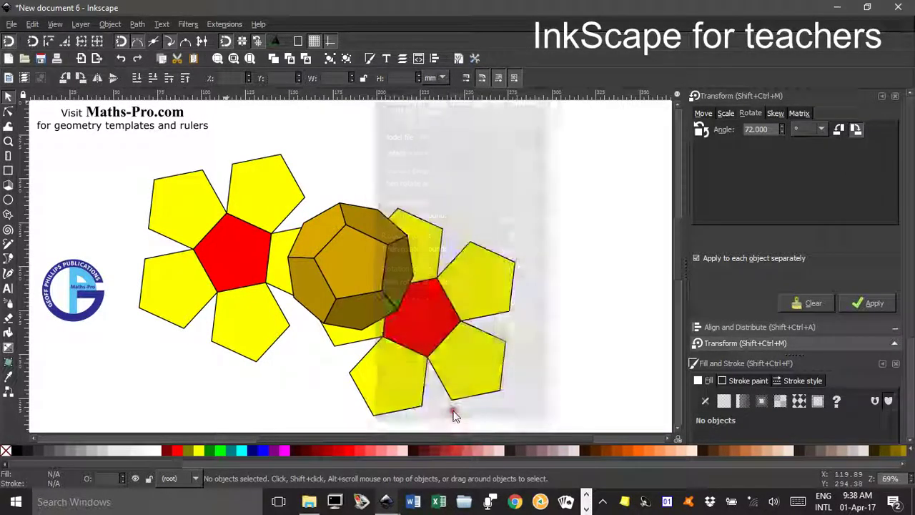
pyautogui.moveTo(362, 258); pyautogui.dragTo(590, 173)
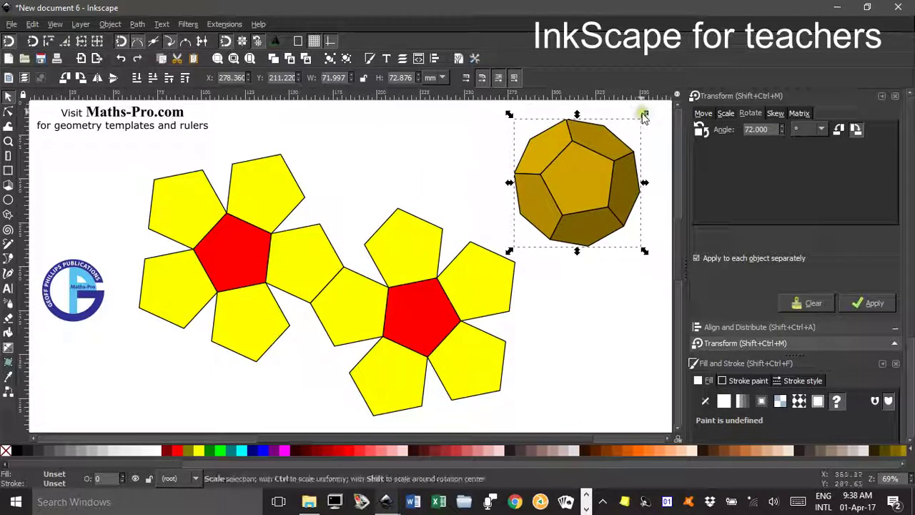
# Shrink the 3D dodecahedron, colour it yellow, and fill its front face red.
pyautogui.moveTo(645, 117); pyautogui.dragTo(632, 126)
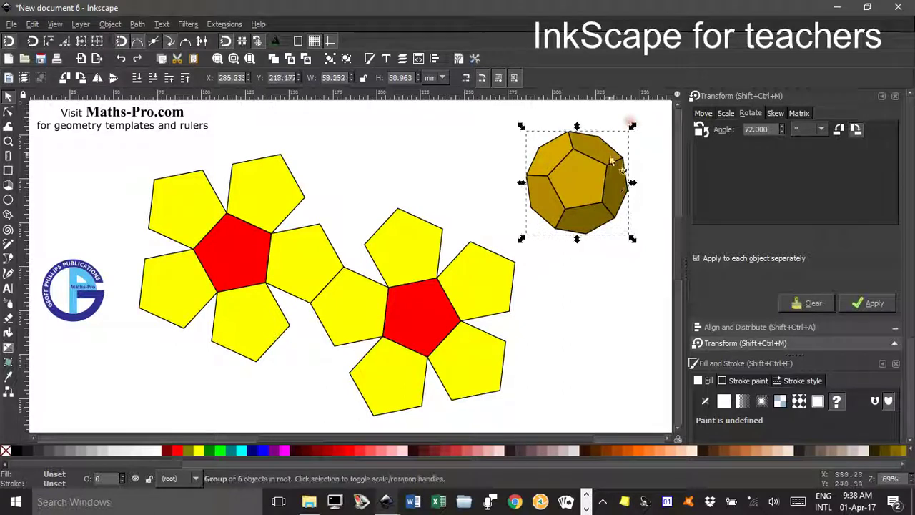
pyautogui.click(200, 451)
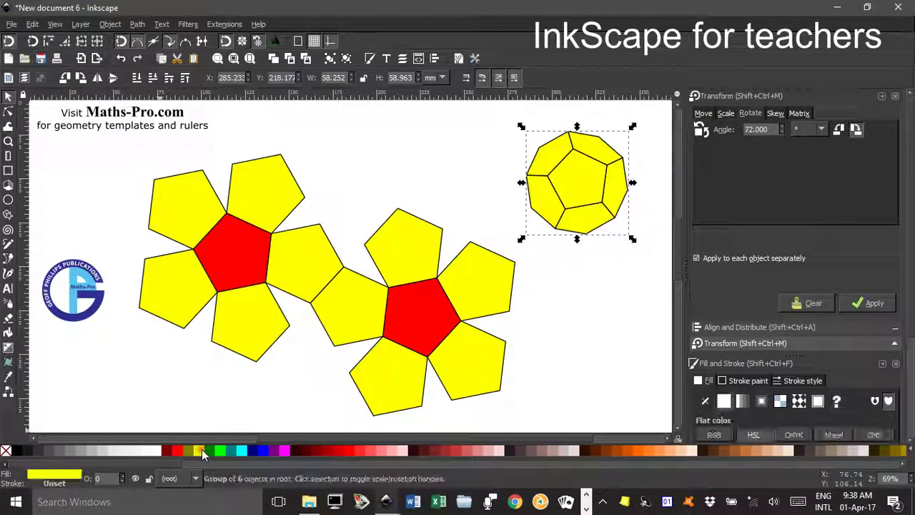
pyautogui.keyDown('ctrl'); pyautogui.click(571, 180); pyautogui.keyUp('ctrl')
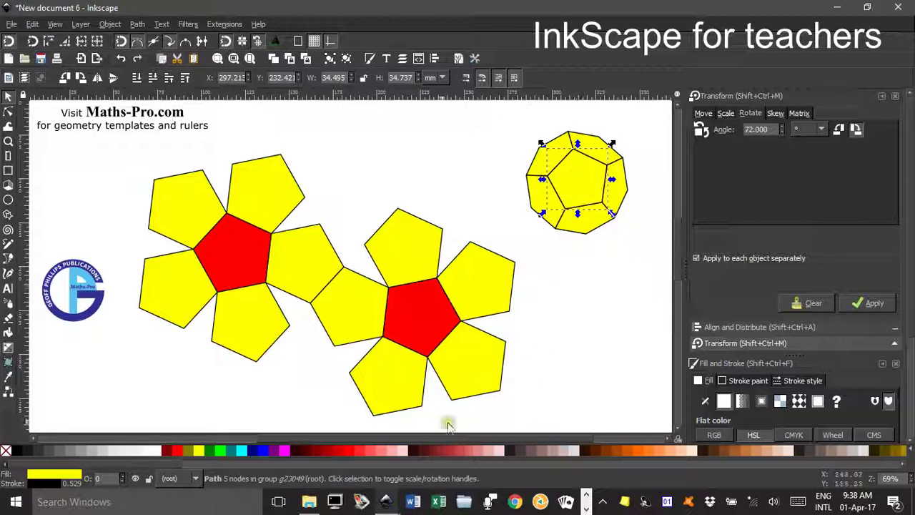
pyautogui.click(176, 450)
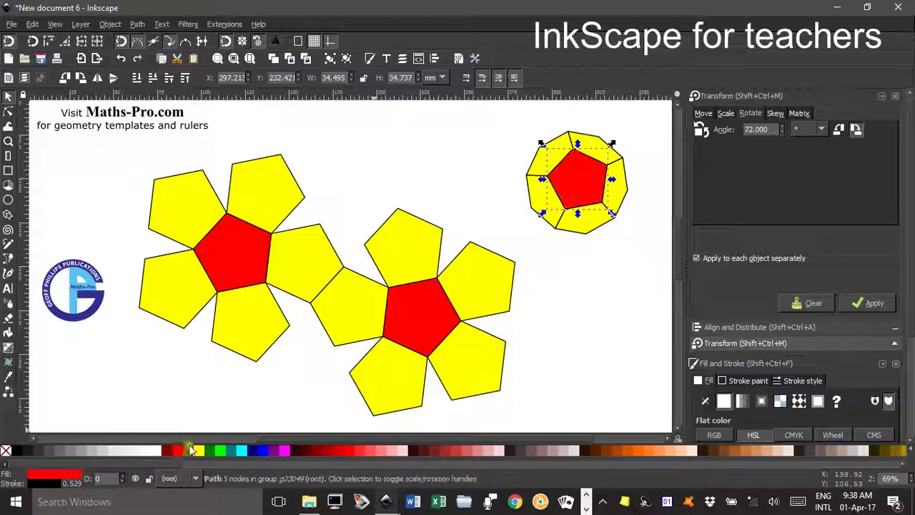
pyautogui.click(148, 390)
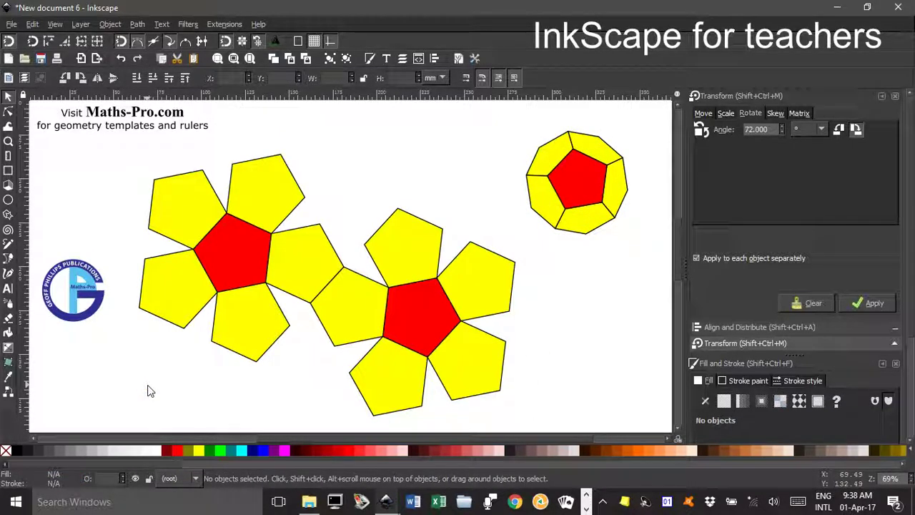
pyautogui.click(145, 386)
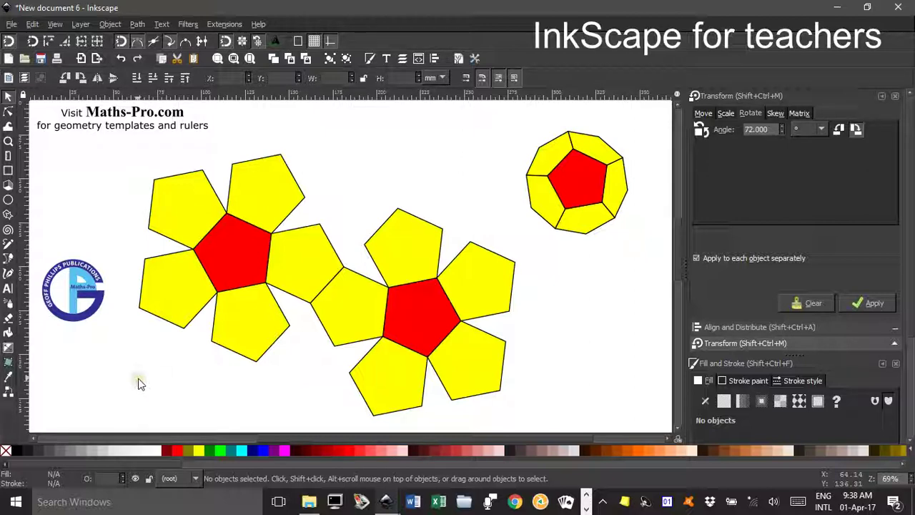